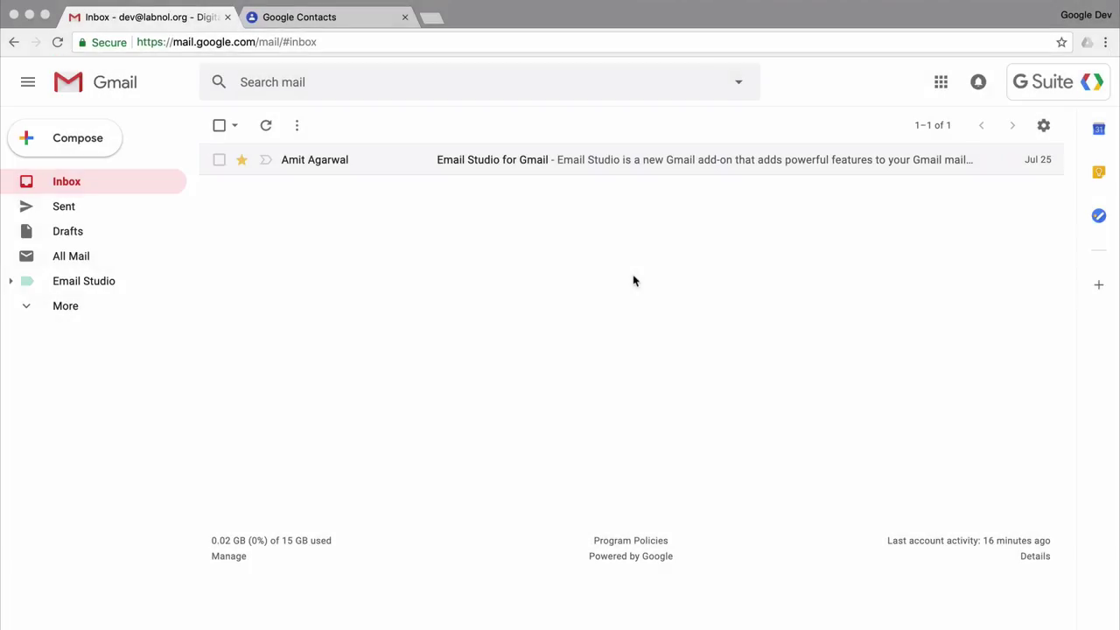
# Start a new Gmail message with the subject 'Invitation'.
pyautogui.click(98, 147)
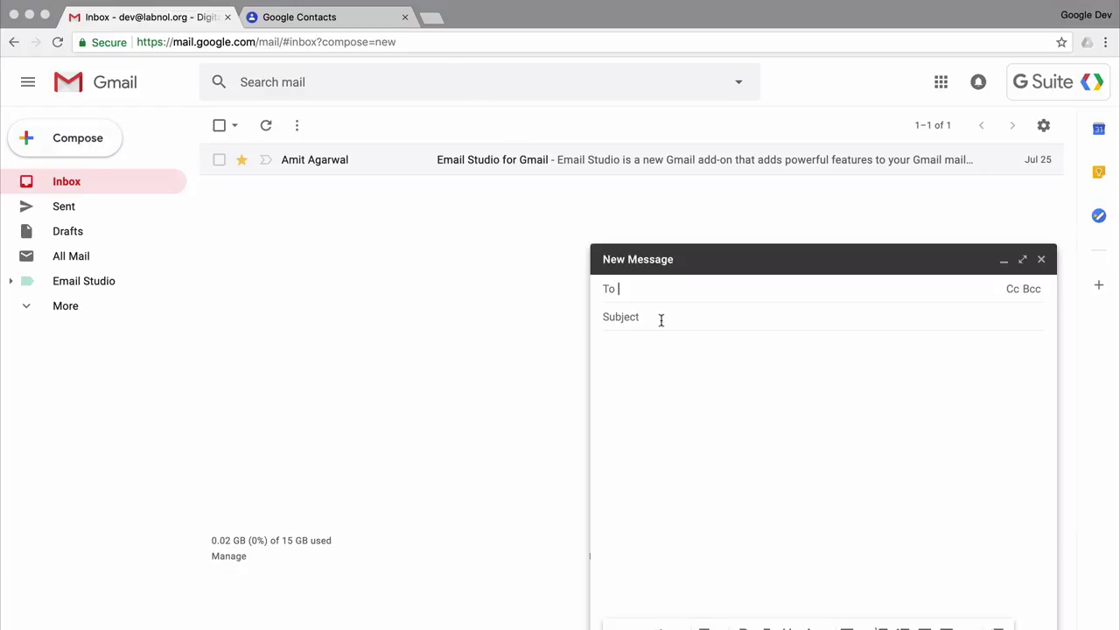
pyautogui.click(660, 319)
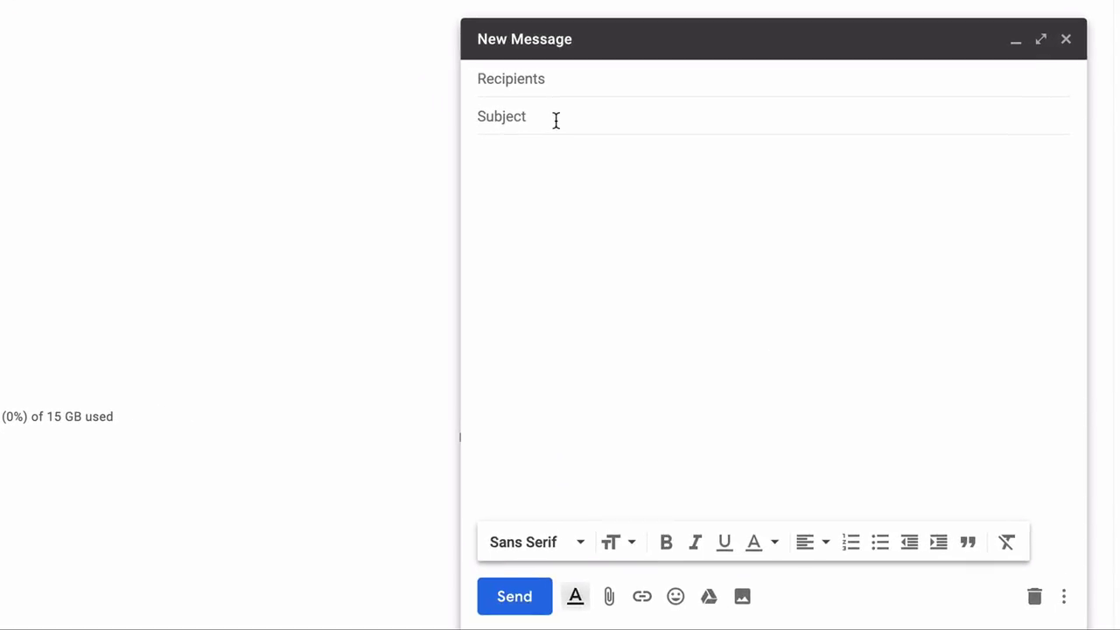
pyautogui.write('Invitation')
# Write the 'Hello,' greeting and two paragraphs inviting readers to the news conference and Email Studio unveiling.
pyautogui.click(603, 208)
pyautogui.write('Hello,')
pyautogui.press('Return')
pyautogui.press('Return')
pyautogui.write('You are cordially invited to attend a news con')
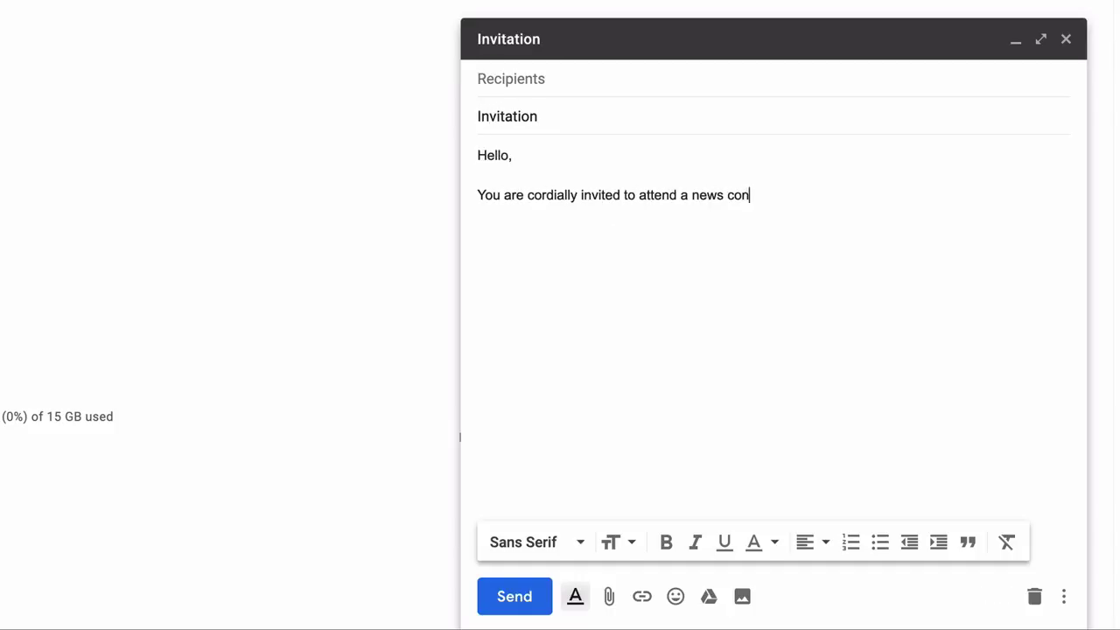
pyautogui.write('ference hosted by Digital Inspiration on July 15 from 10:00 am to noon.')
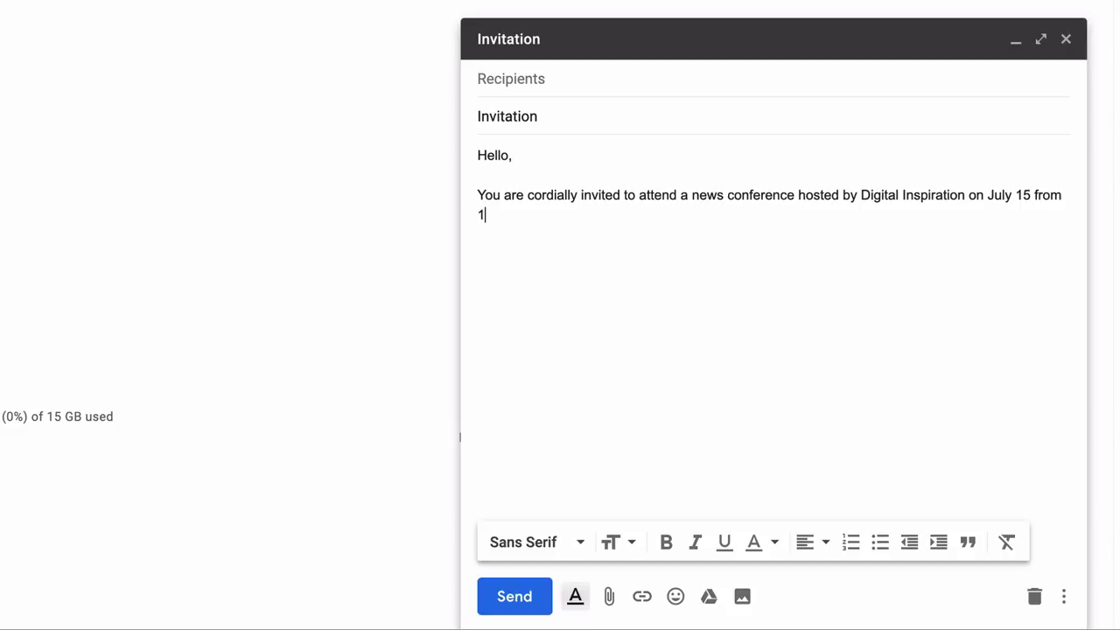
pyautogui.press('Return')
pyautogui.press('Return')
pyautogui.write('The company will unveil and demo')
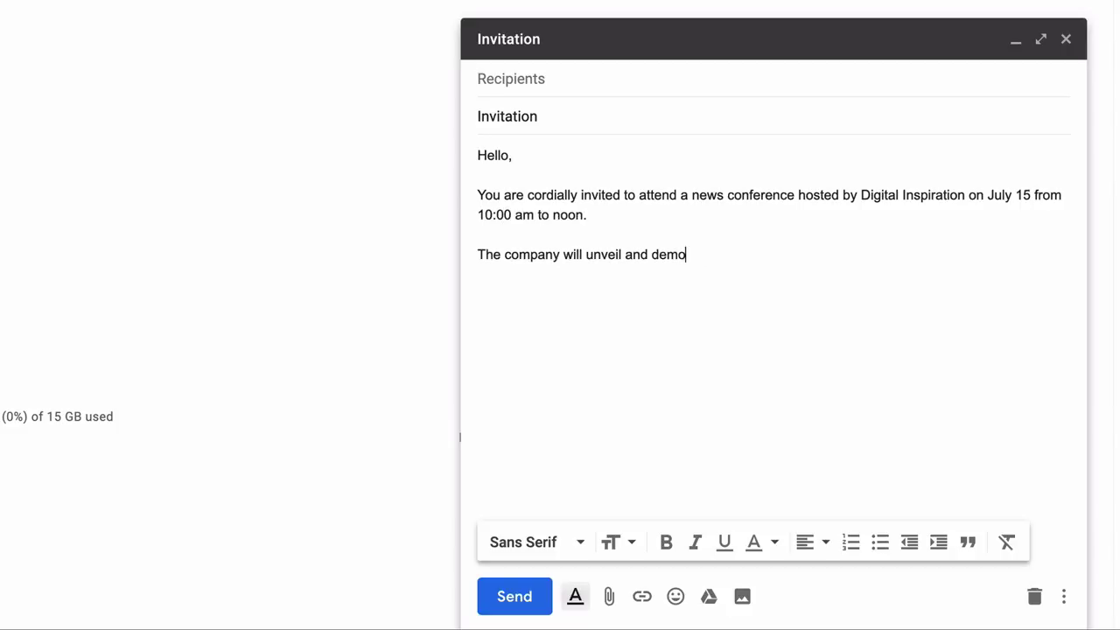
pyautogui.write('nstrate Email Studio, a new add-on that adds mor')
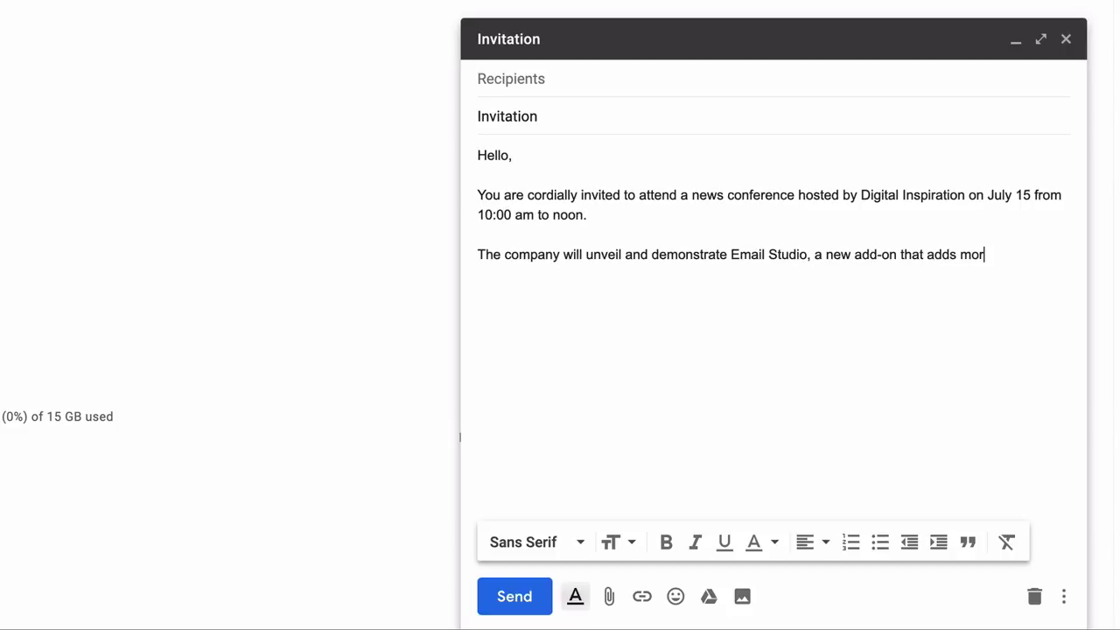
pyautogui.write('e power to Gmail. Our executives will be available to answer you')
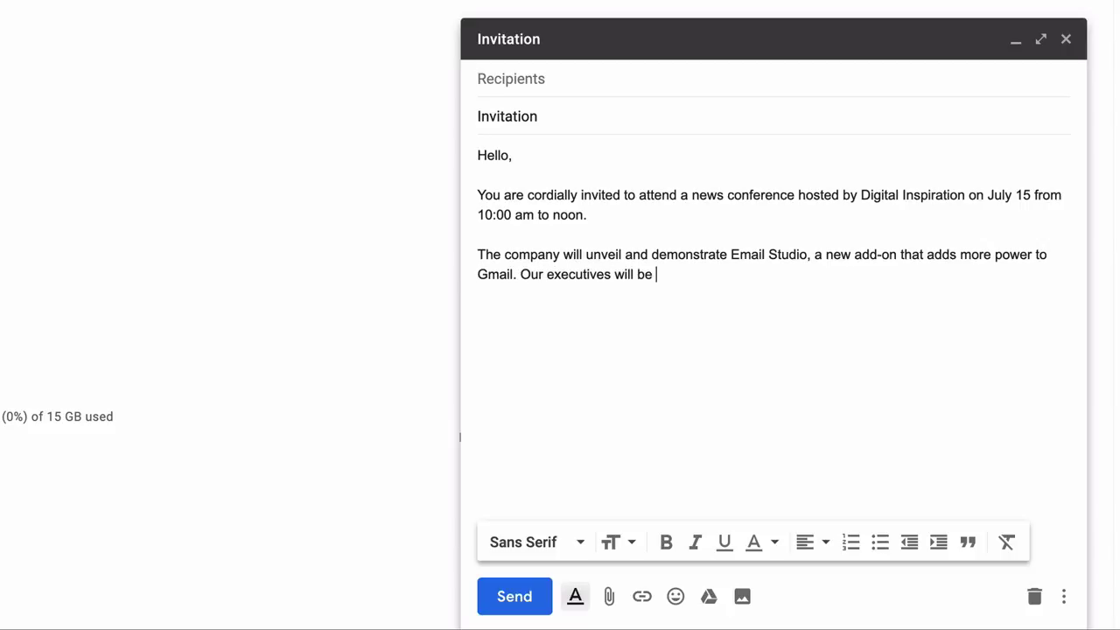
pyautogui.press('BackSpace')
pyautogui.write('r questions.')
# Add 'We look forward to meeting you.' and 'Thanks.', then bold 'Digital Inspiration'.
pyautogui.press('Return')
pyautogui.press('Return')
pyautogui.write('We look forward to meeting you.')
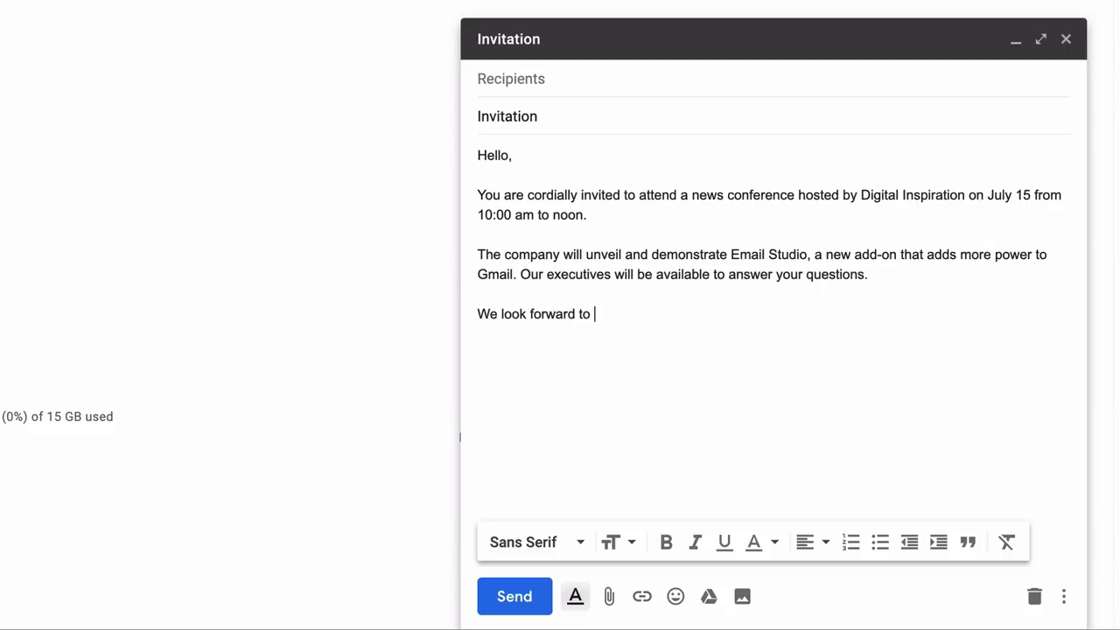
pyautogui.press('Return')
pyautogui.press('Return')
pyautogui.write('Thanks.')
pyautogui.moveTo(861, 195); pyautogui.dragTo(966, 195)
pyautogui.hotkey('ctrl', 'b')
pyautogui.click(713, 271)
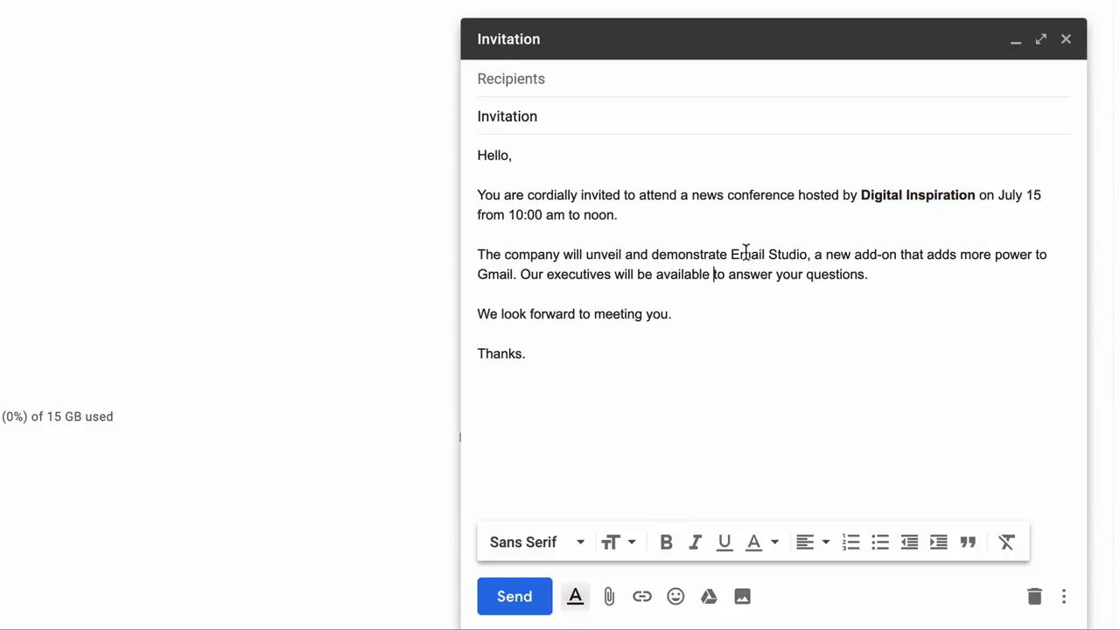
# Attach email.studio.pdf to the Invitation draft.
pyautogui.click(652, 406)
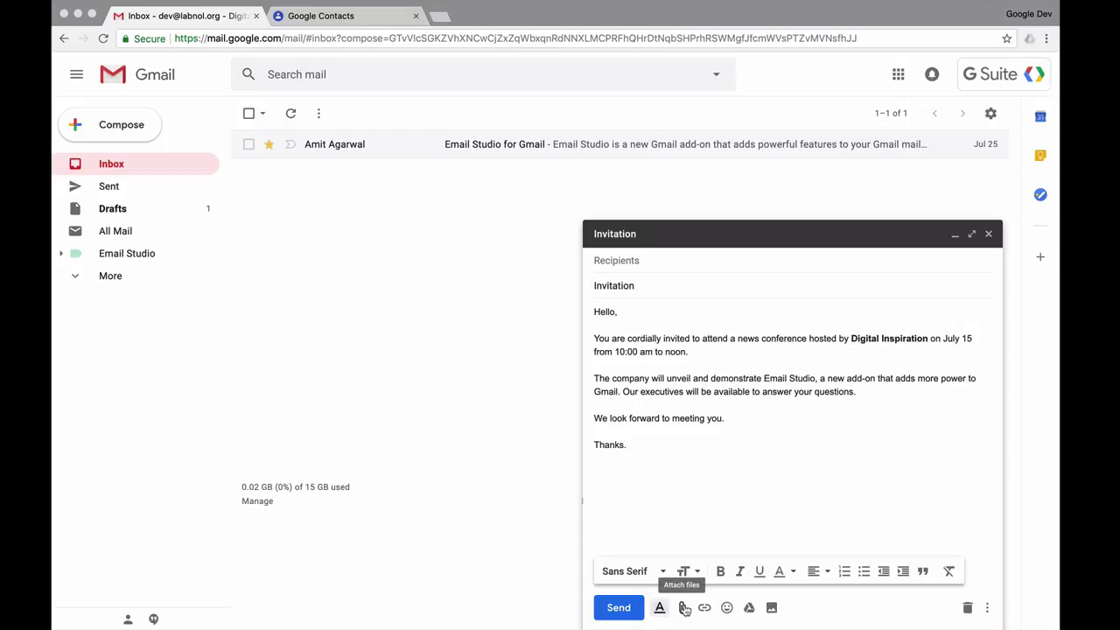
pyautogui.click(684, 607)
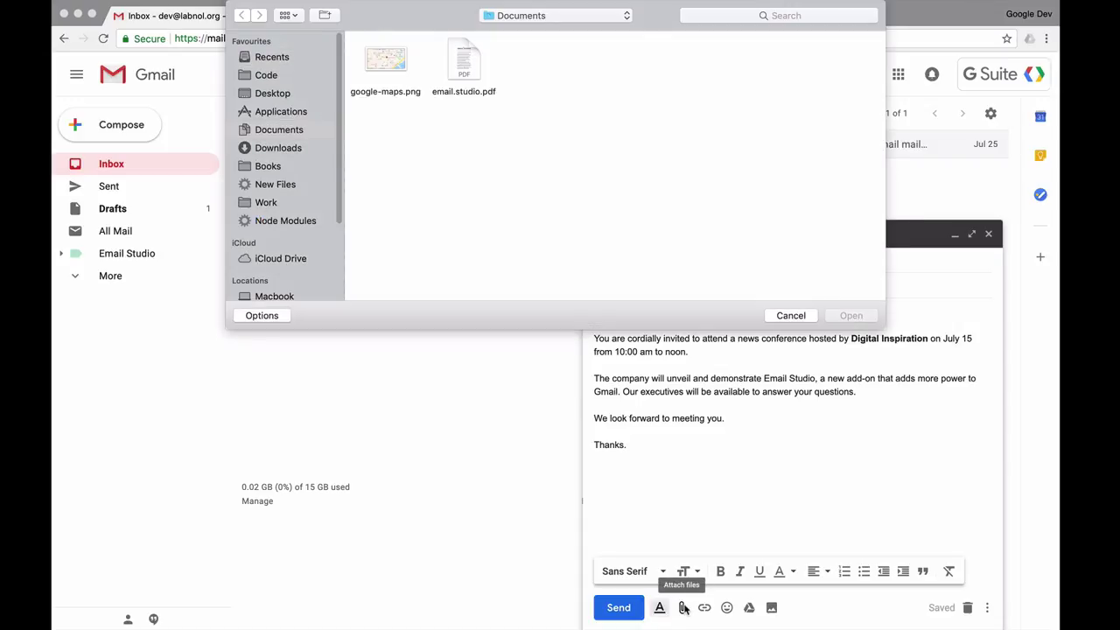
pyautogui.click(463, 59)
pyautogui.click(851, 316)
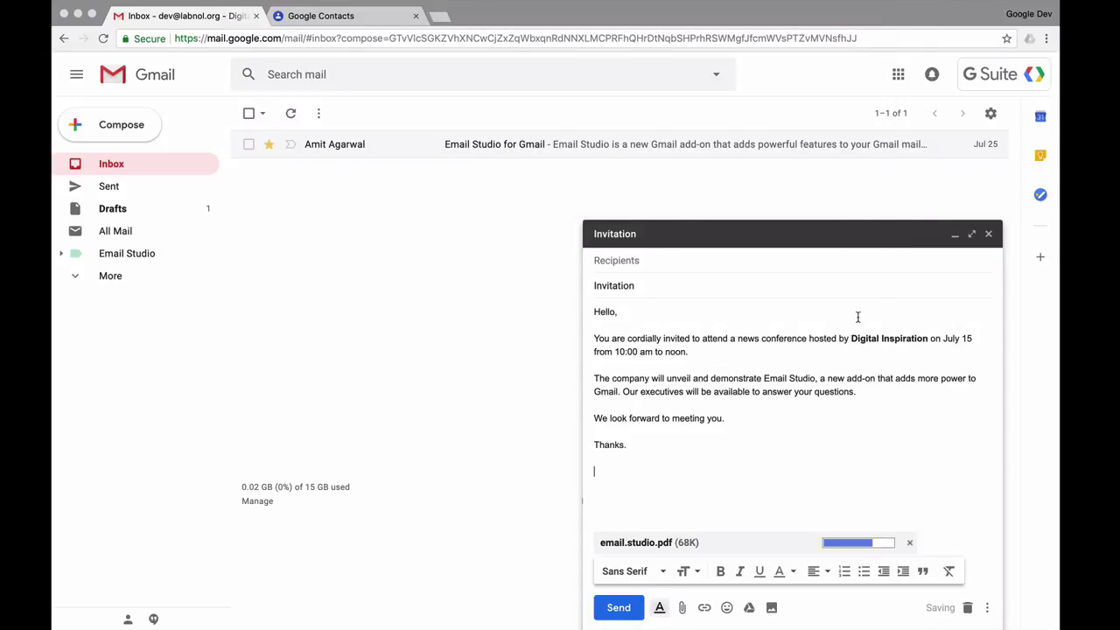
# Insert google-maps.png inline below the 'Thanks.' sign-off.
pyautogui.click(771, 607)
pyautogui.click(543, 376)
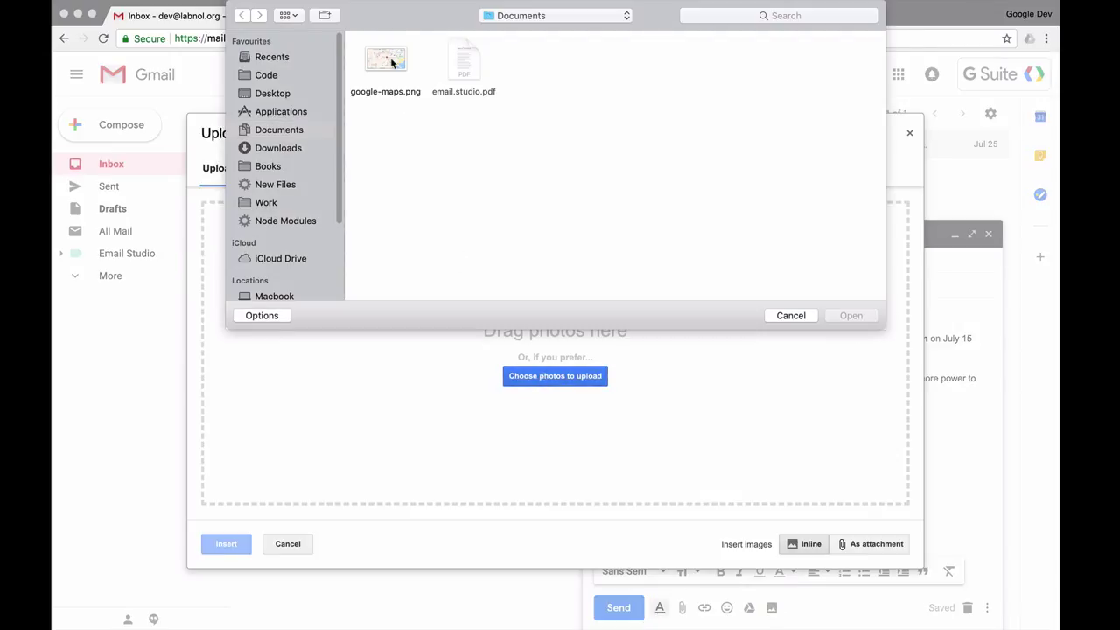
pyautogui.click(385, 62)
pyautogui.click(851, 316)
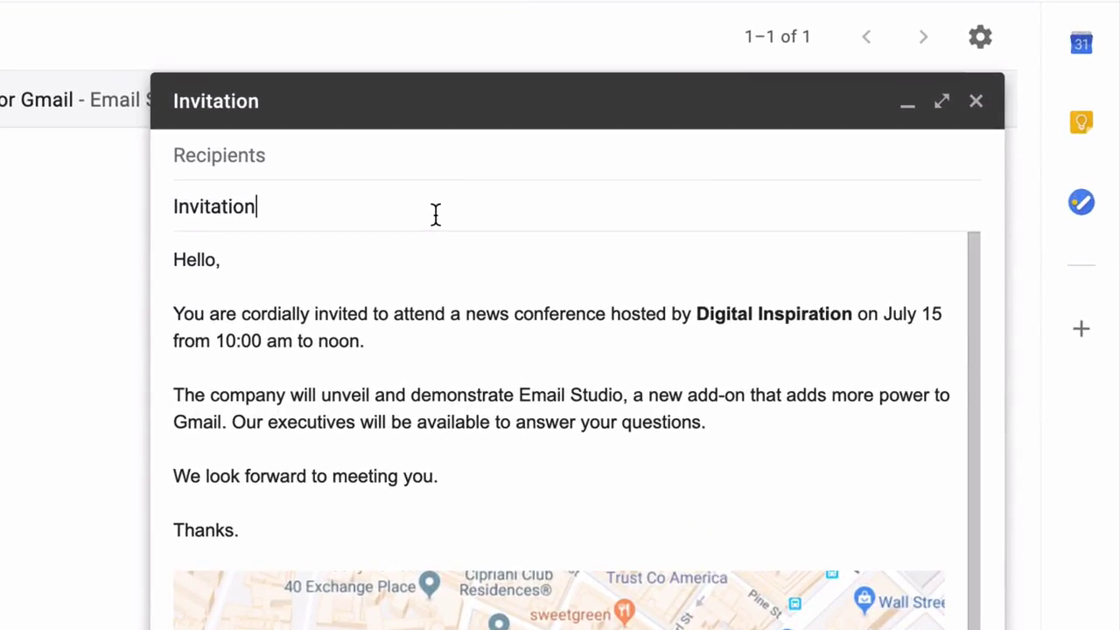
# Change the subject to 'Invitation for {{Full Name}}' and the greeting to 'Dear {{First Name}},'.
pyautogui.write('for {{Full Name}}')
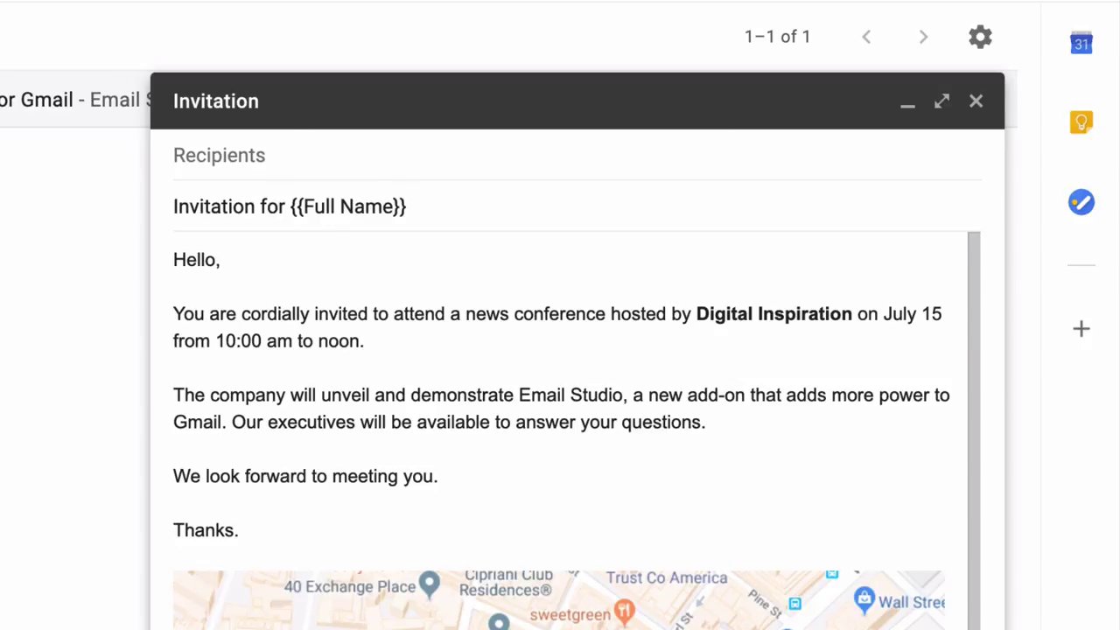
pyautogui.click(327, 257)
pyautogui.press('Left')
pyautogui.hotkey('shift', 'Home')
pyautogui.write('Daear {{Fis')
pyautogui.press('BackSpace')
pyautogui.write('rst Name}}')
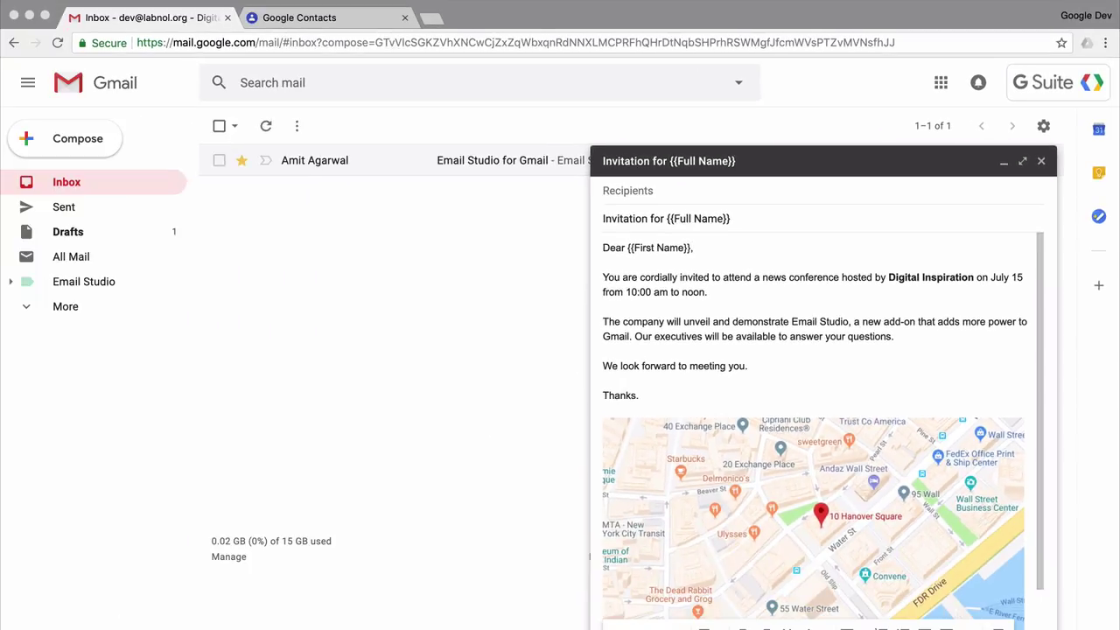
# Save and close the draft, open the Email Studio for Gmail message, and launch the Email Studio add-on.
pyautogui.click(1042, 161)
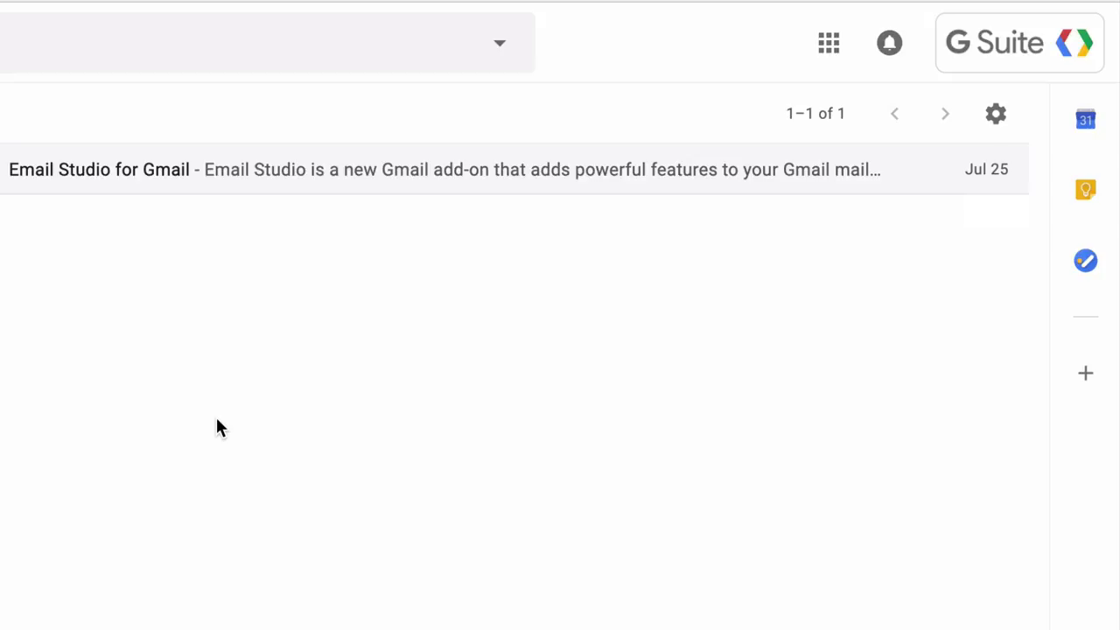
pyautogui.click(293, 179)
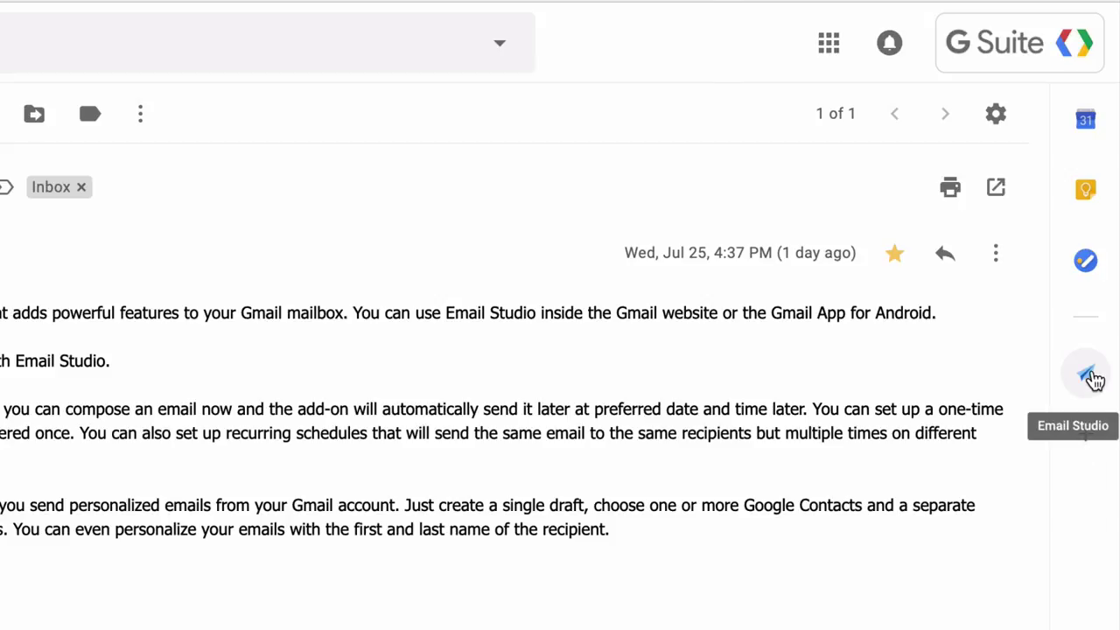
pyautogui.click(1091, 378)
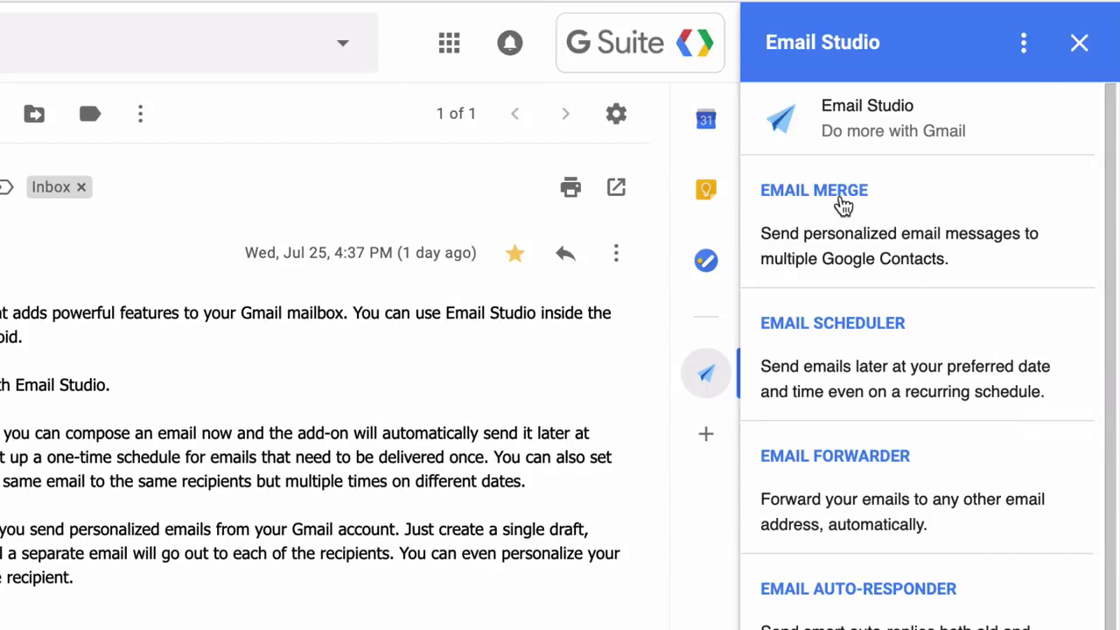
# Start Email Merge and choose the 'Invitation for {{Full Name}}' draft as the template.
pyautogui.click(843, 205)
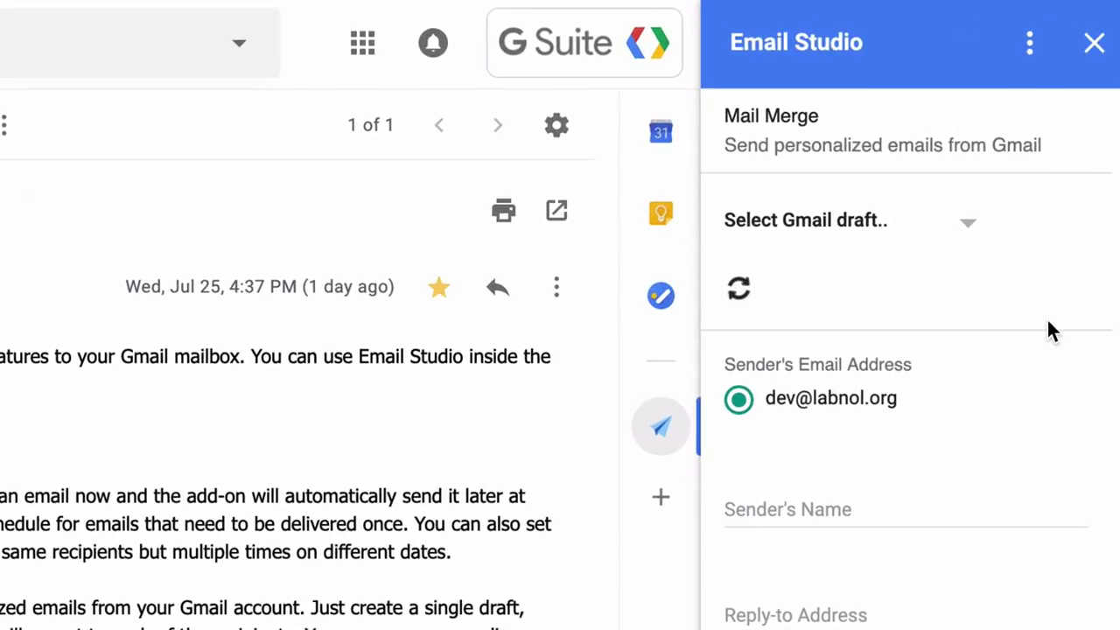
pyautogui.click(973, 230)
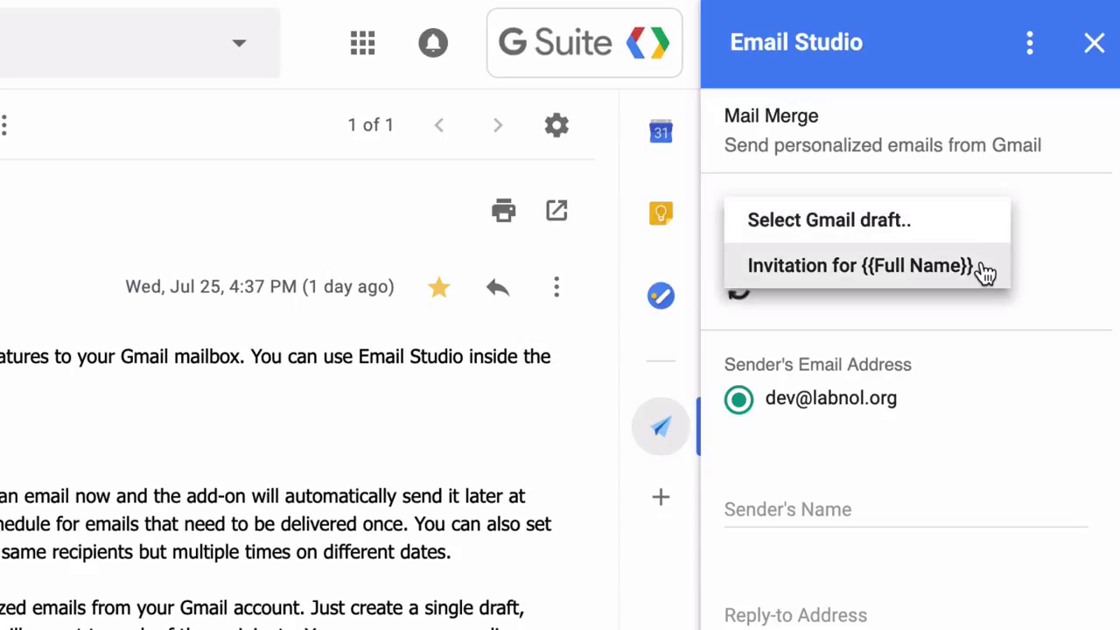
pyautogui.click(987, 274)
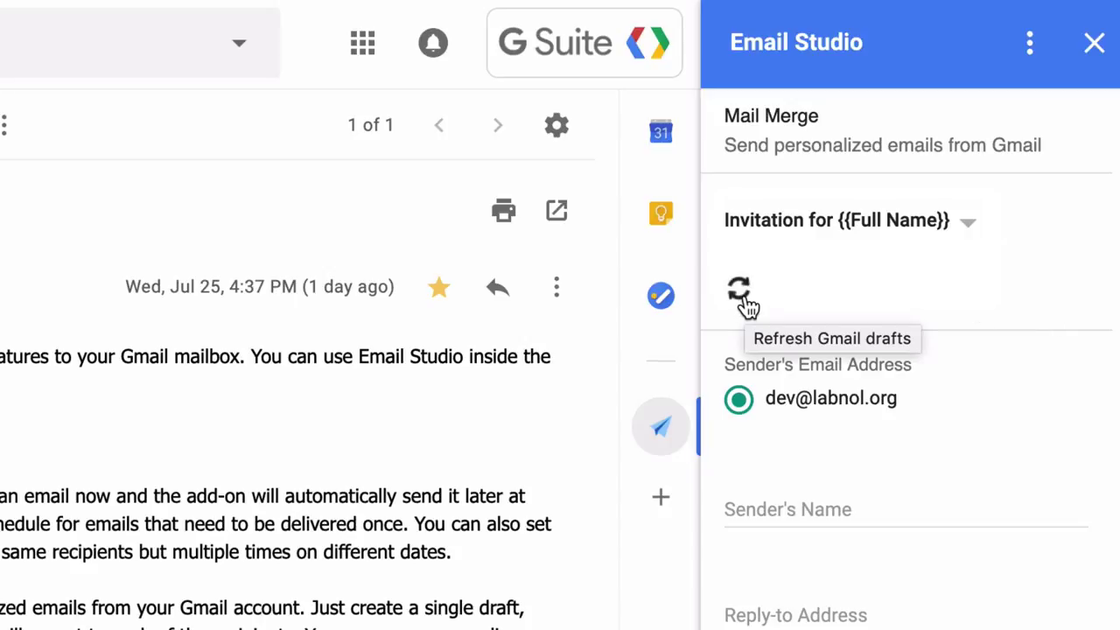
pyautogui.scroll(-1, 1036, 382)
pyautogui.scroll(-2, 1040, 395)
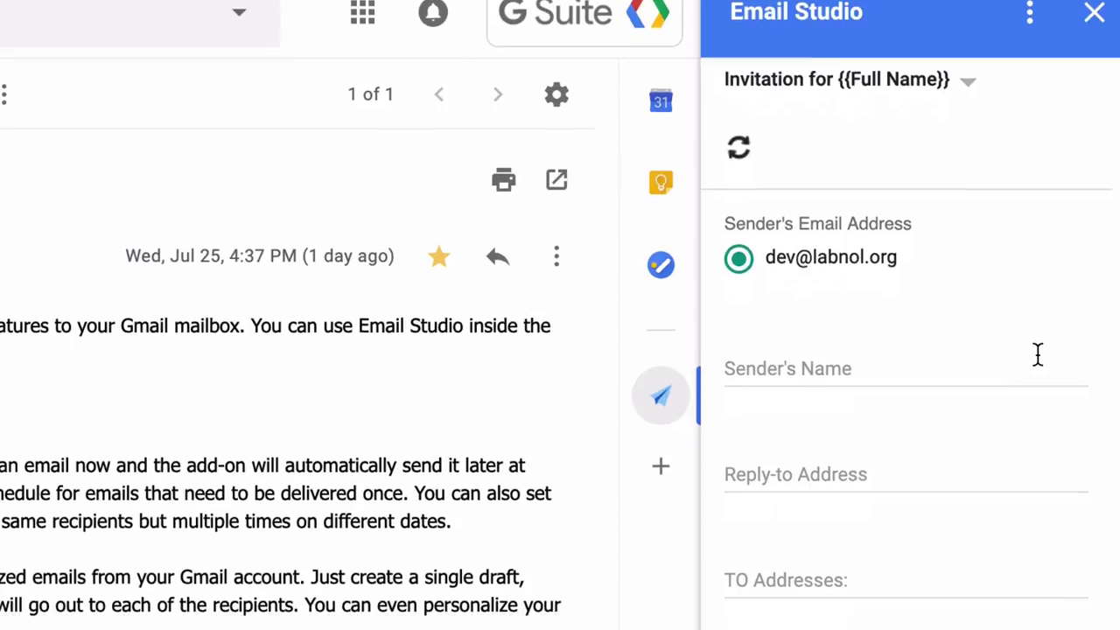
# Enter the sender's name and the reply-to e-mail address in the merge form.
pyautogui.click(1037, 385)
pyautogui.write('Amit Agarwal')
pyautogui.click(797, 275)
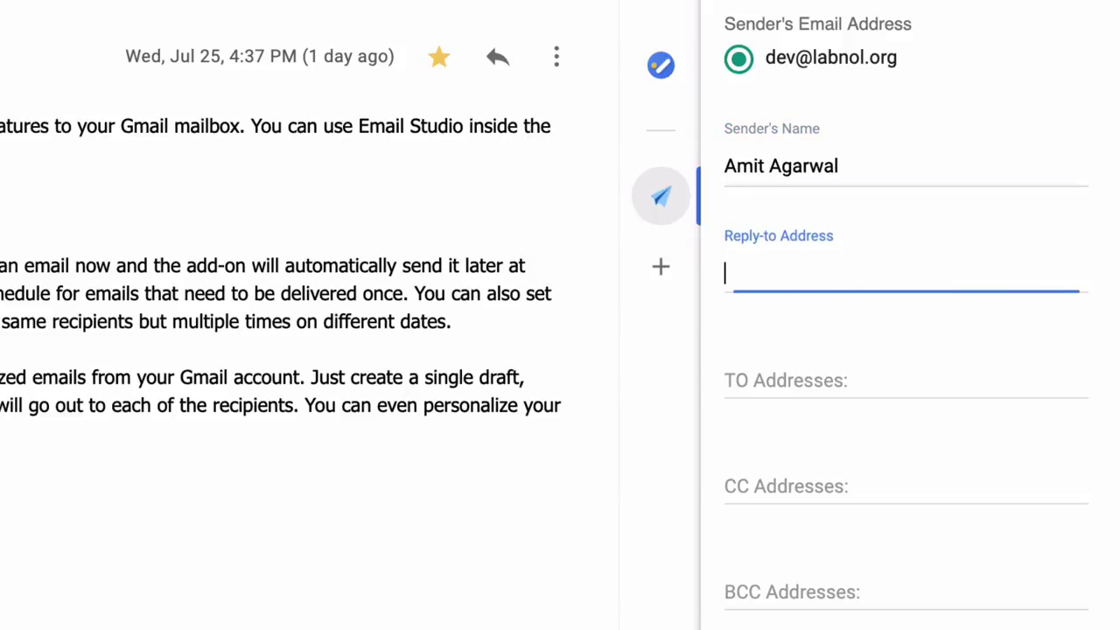
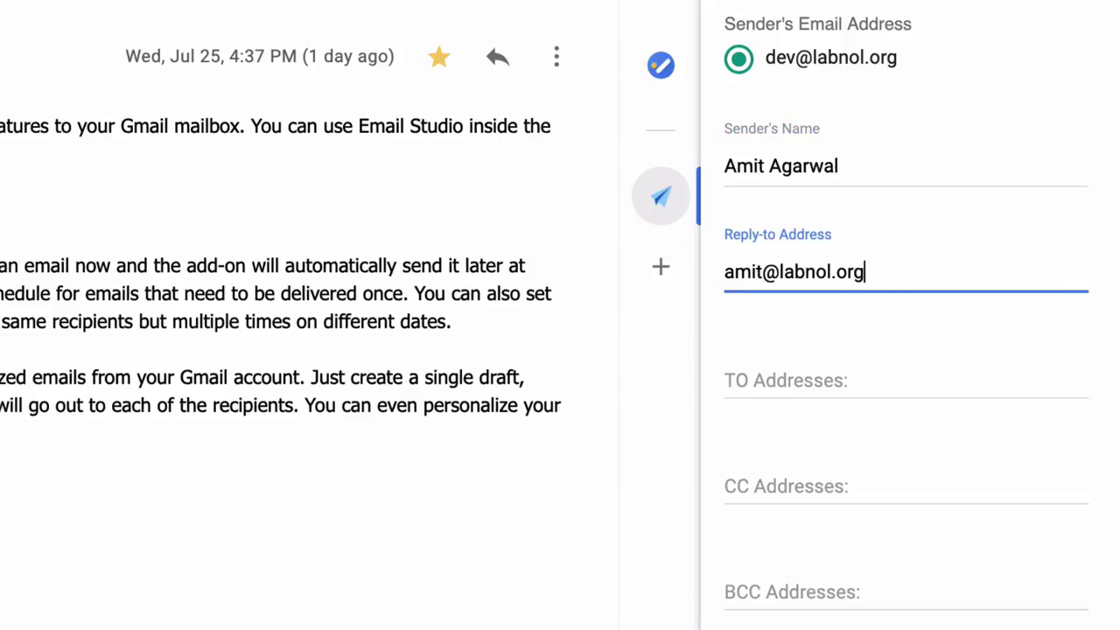
# Clear the sample TO addresses and add the sender's own e-mail address as CC.
pyautogui.click(906, 378)
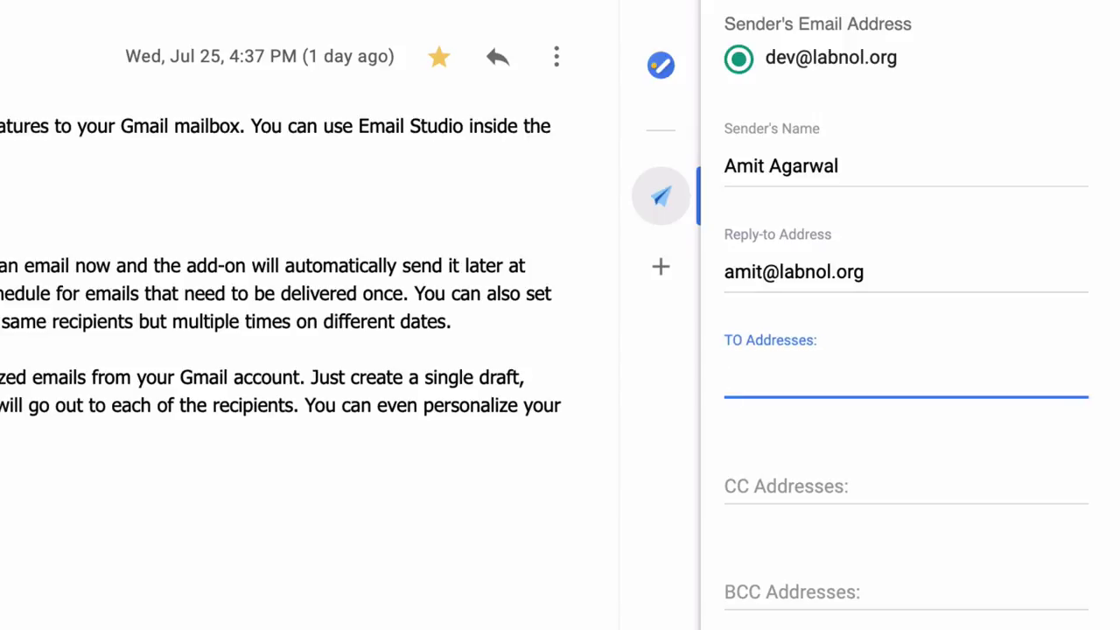
pyautogui.write('email1@example.com, email2@example.com')
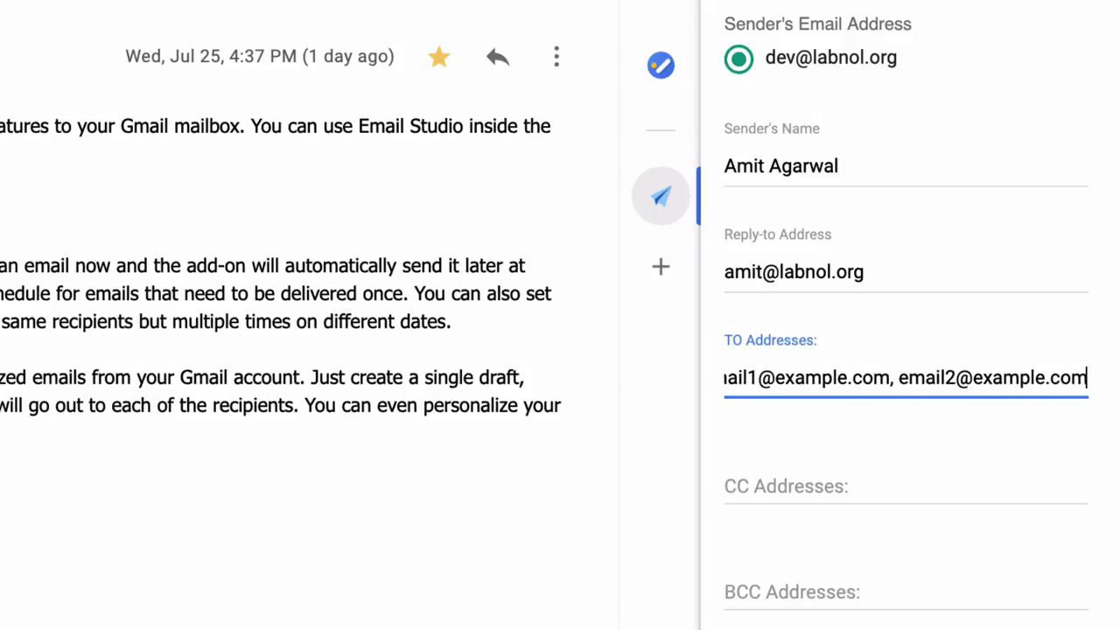
pyautogui.hotkey('ctrl', 'a')
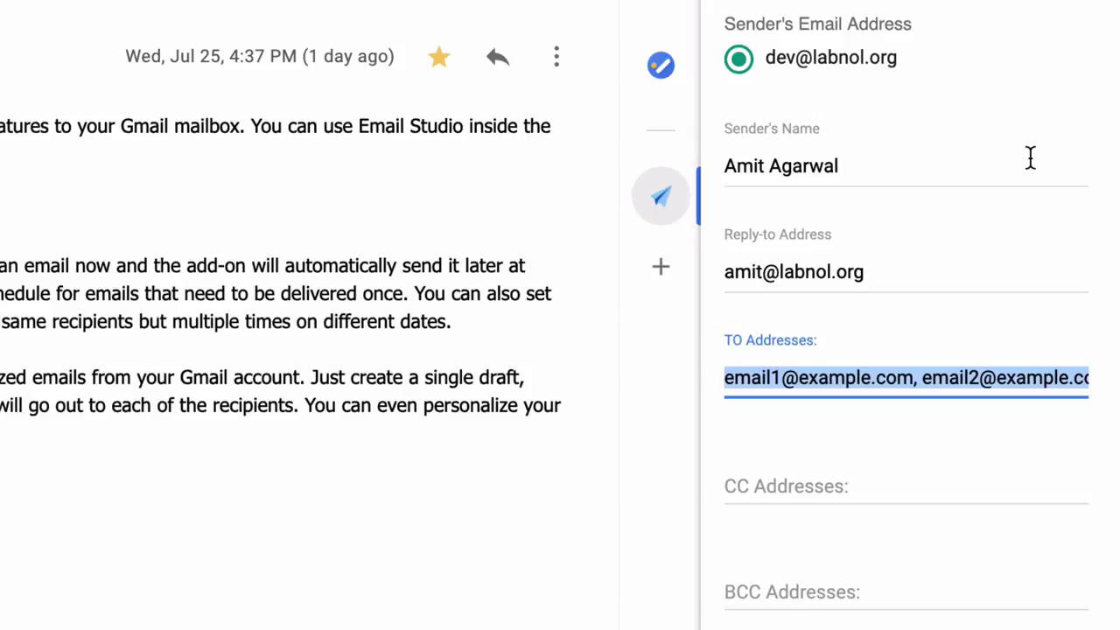
pyautogui.press('BackSpace')
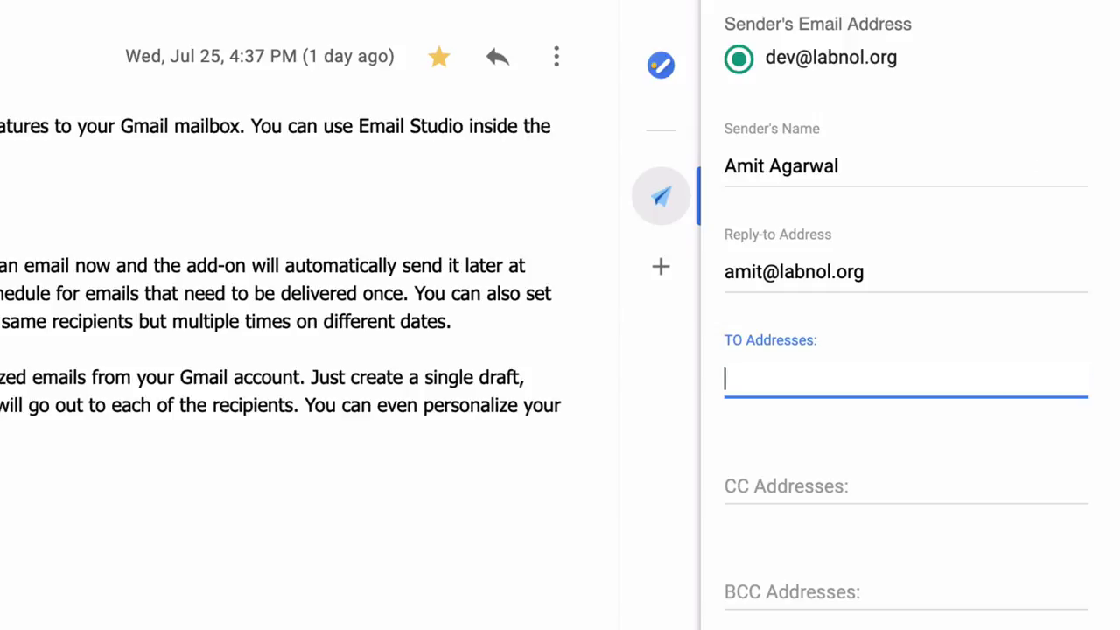
pyautogui.click(885, 480)
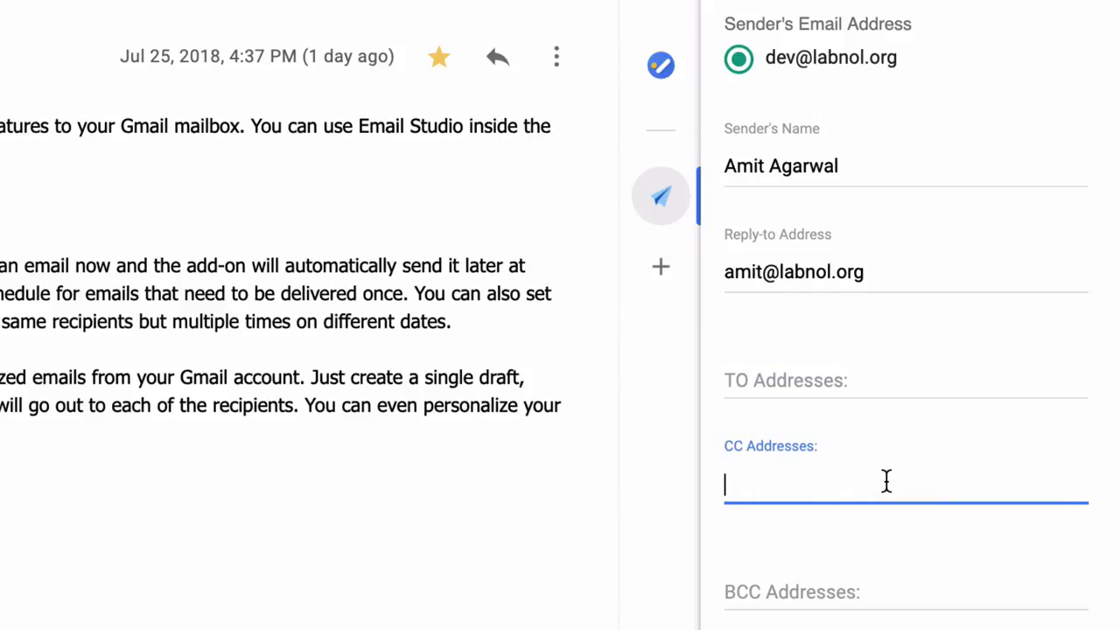
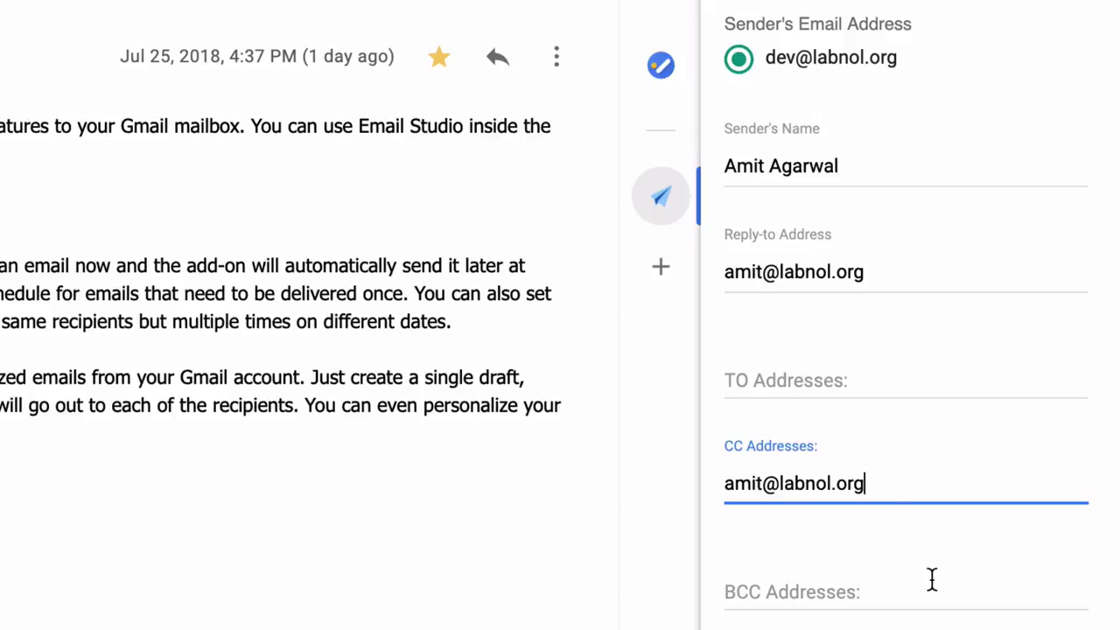
pyautogui.click(990, 616)
pyautogui.scroll(-3, 990, 612)
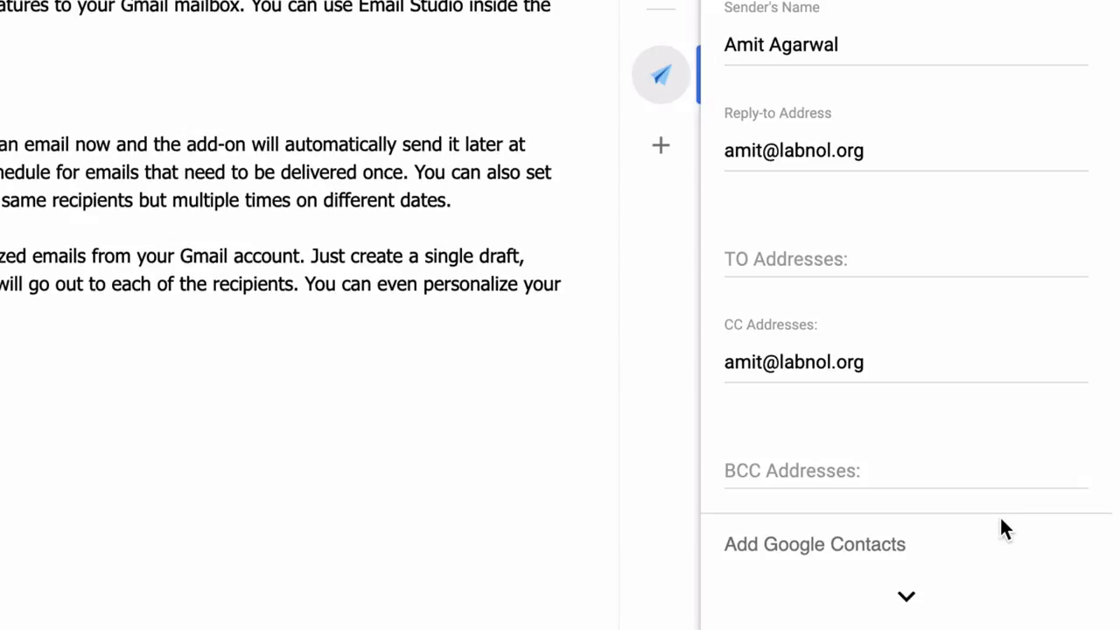
# Expand Add Google Contacts, tick five contacts as recipients, then collapse the list.
pyautogui.click(910, 594)
pyautogui.scroll(-9, 910, 595)
pyautogui.scroll(-4, 973, 165)
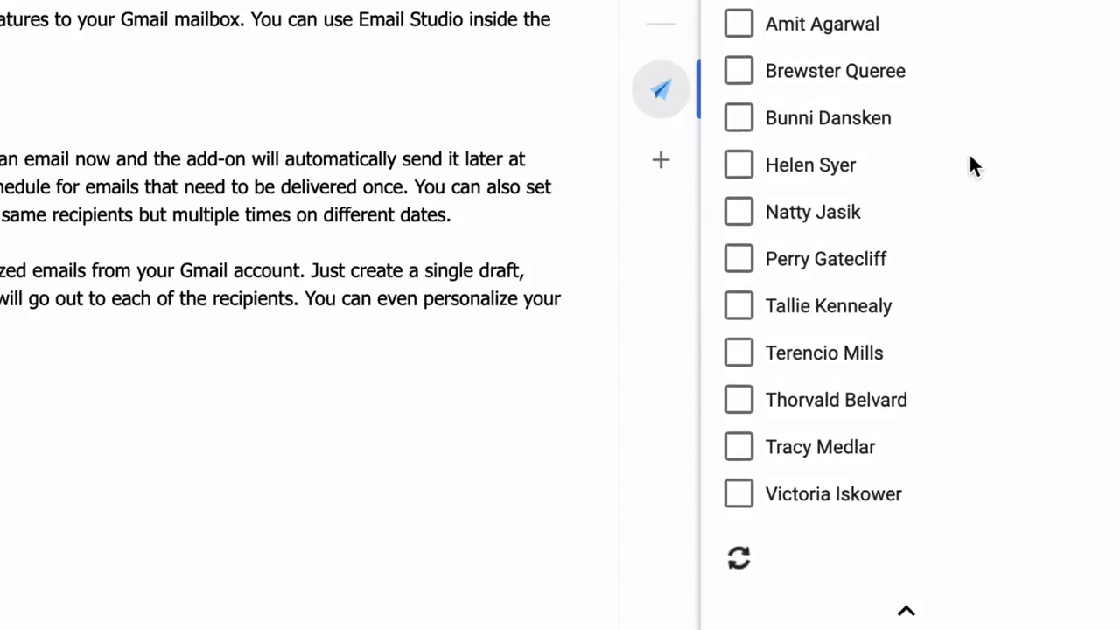
pyautogui.click(740, 169)
pyautogui.click(739, 216)
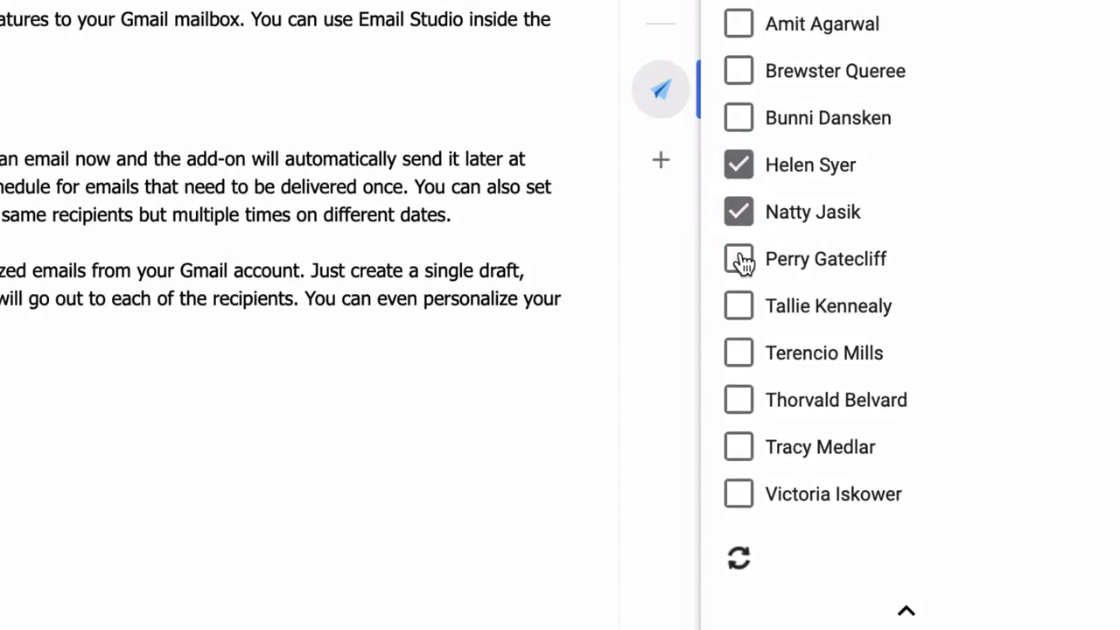
pyautogui.click(739, 257)
pyautogui.click(742, 308)
pyautogui.click(740, 359)
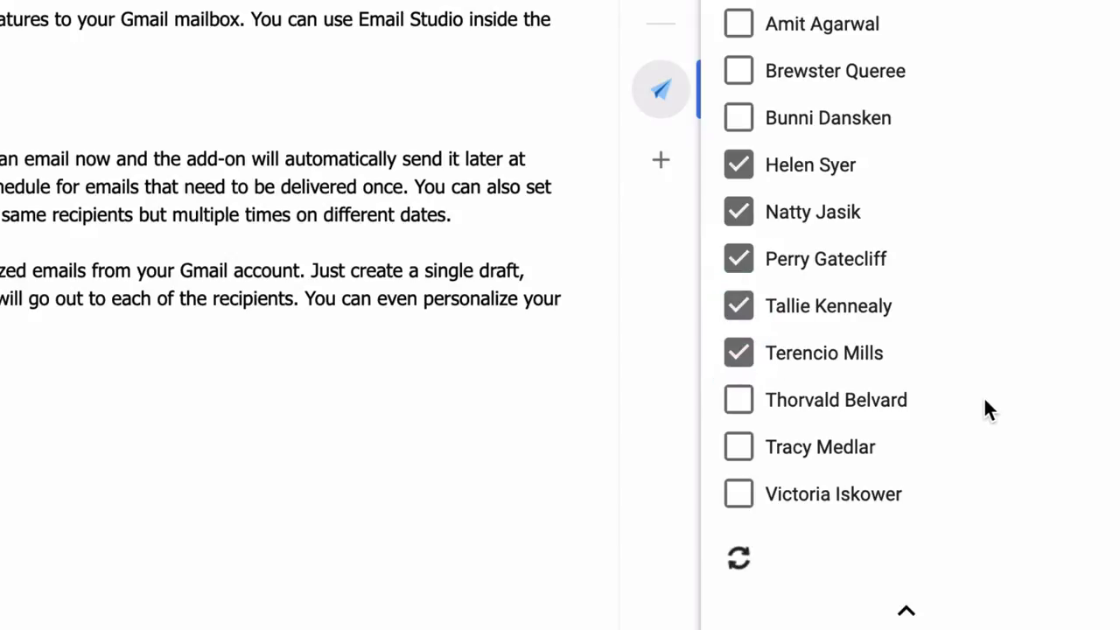
pyautogui.click(910, 616)
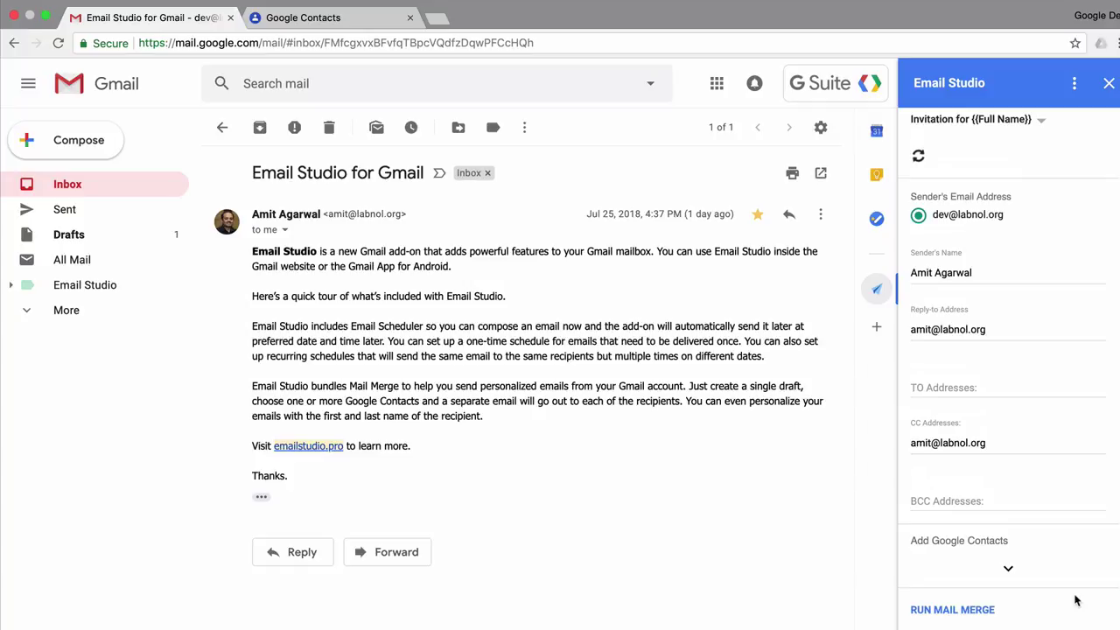
# Run the mail merge and check Gmail's Sent folder for the sent invitations.
pyautogui.click(982, 611)
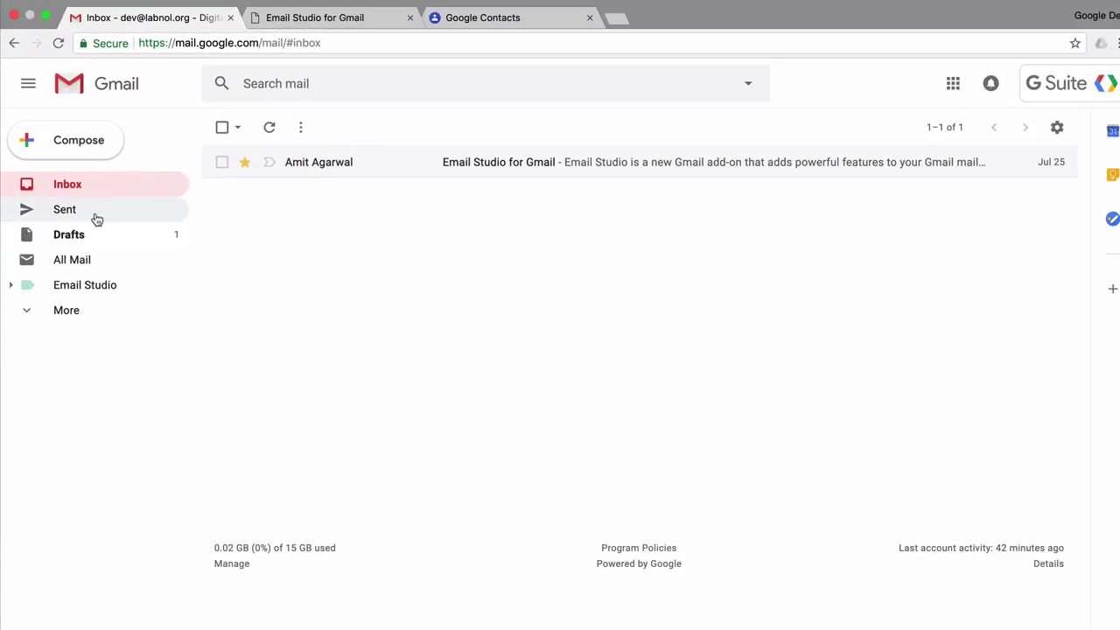
pyautogui.click(96, 218)
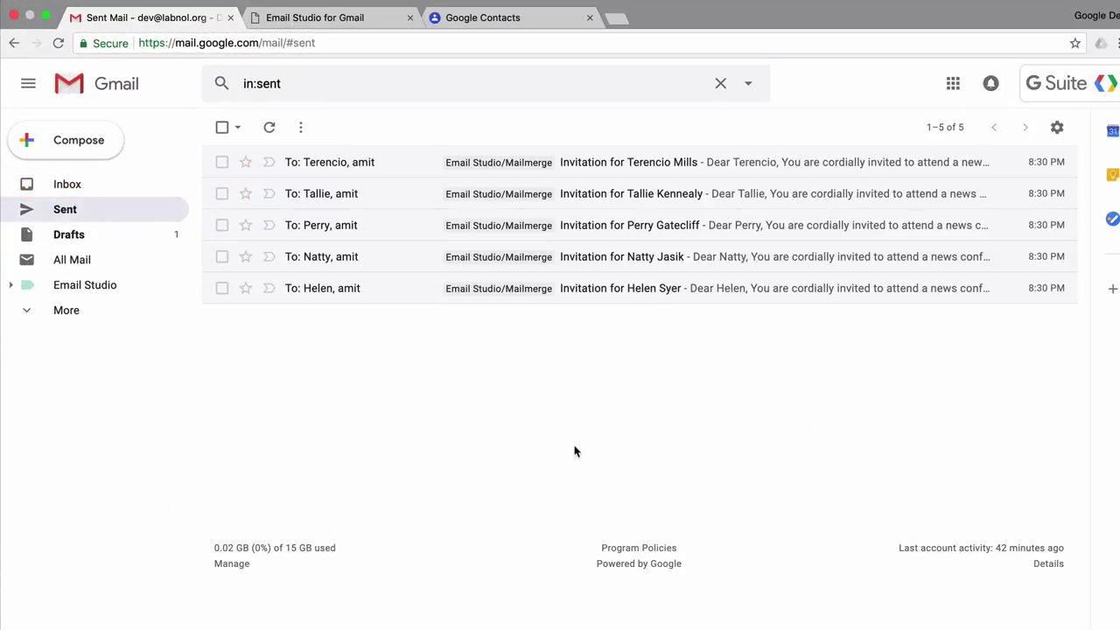
# Open the bottom sent Invitation email to check its personalised greeting and map.
pyautogui.click(732, 287)
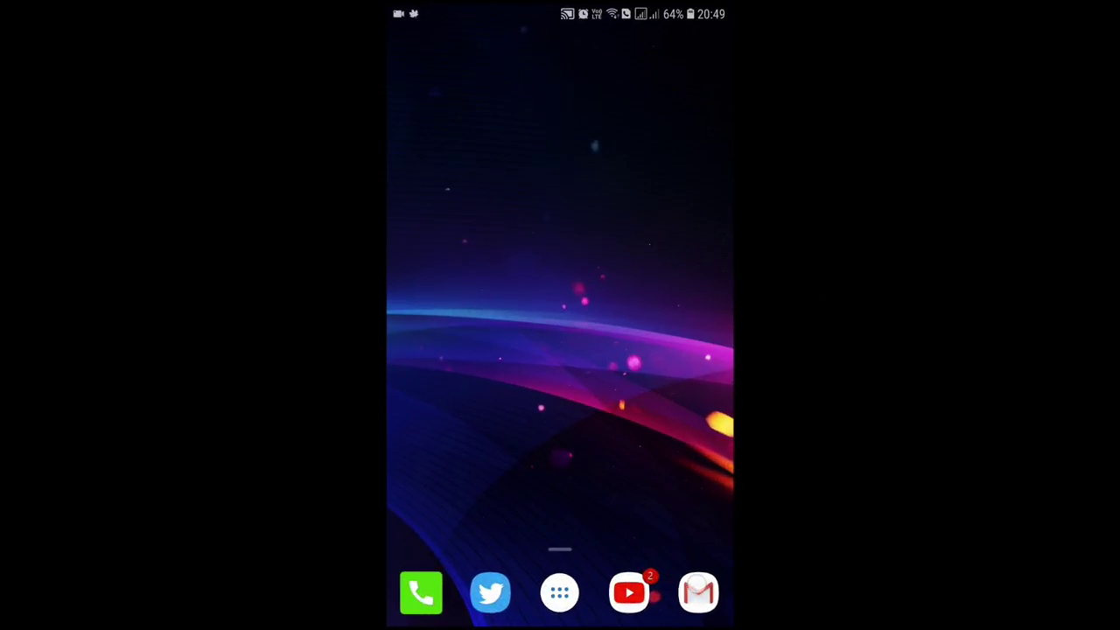
# On the phone, launch Gmail and open the Email Studio for Gmail message.
pyautogui.click(697, 593)
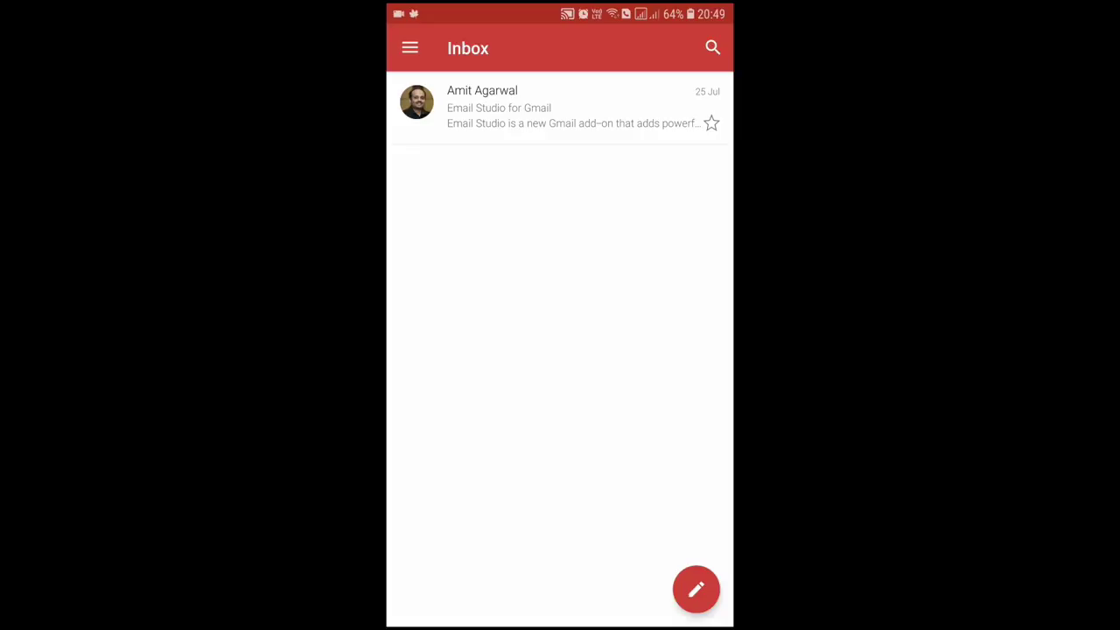
pyautogui.click(593, 107)
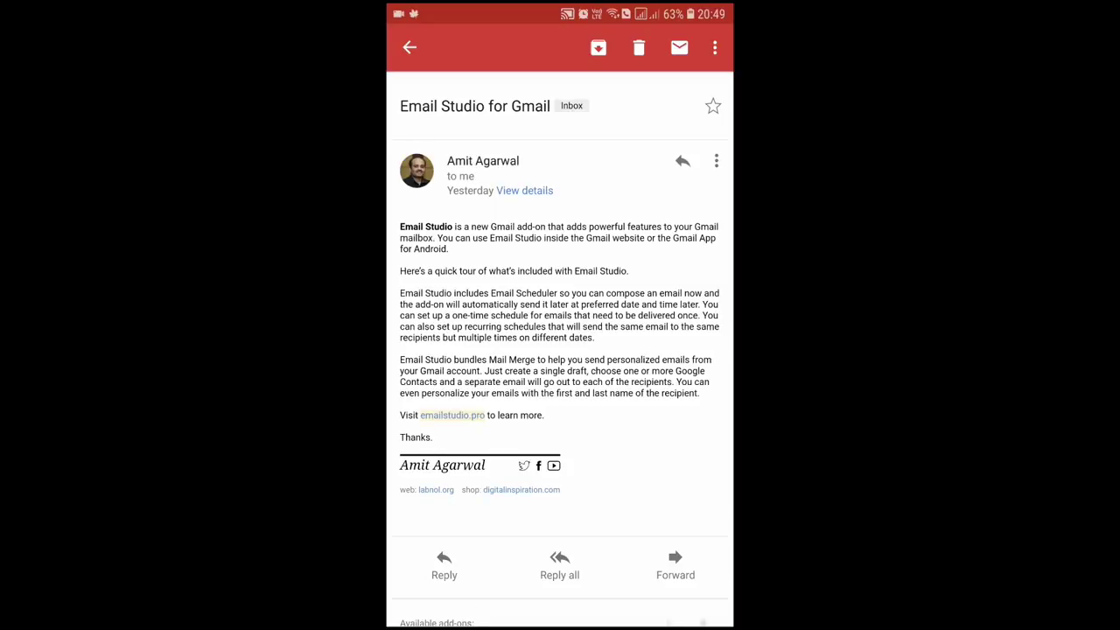
pyautogui.scroll(-1, 560, 350)
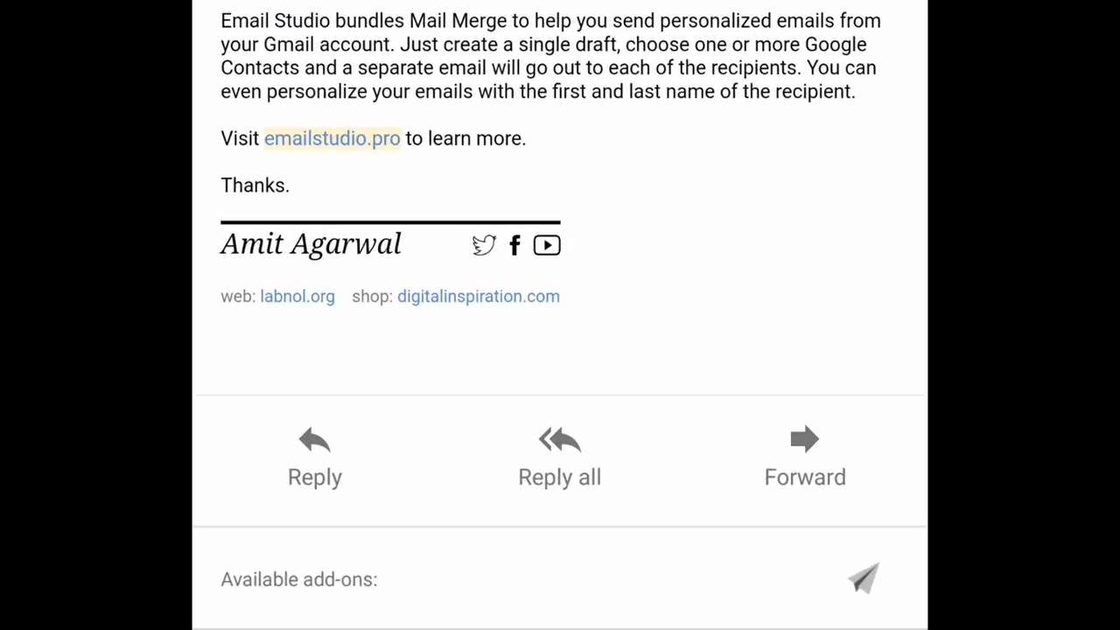
# Launch the Email Studio add-on and open its Email Merge form.
pyautogui.click(863, 578)
pyautogui.click(338, 358)
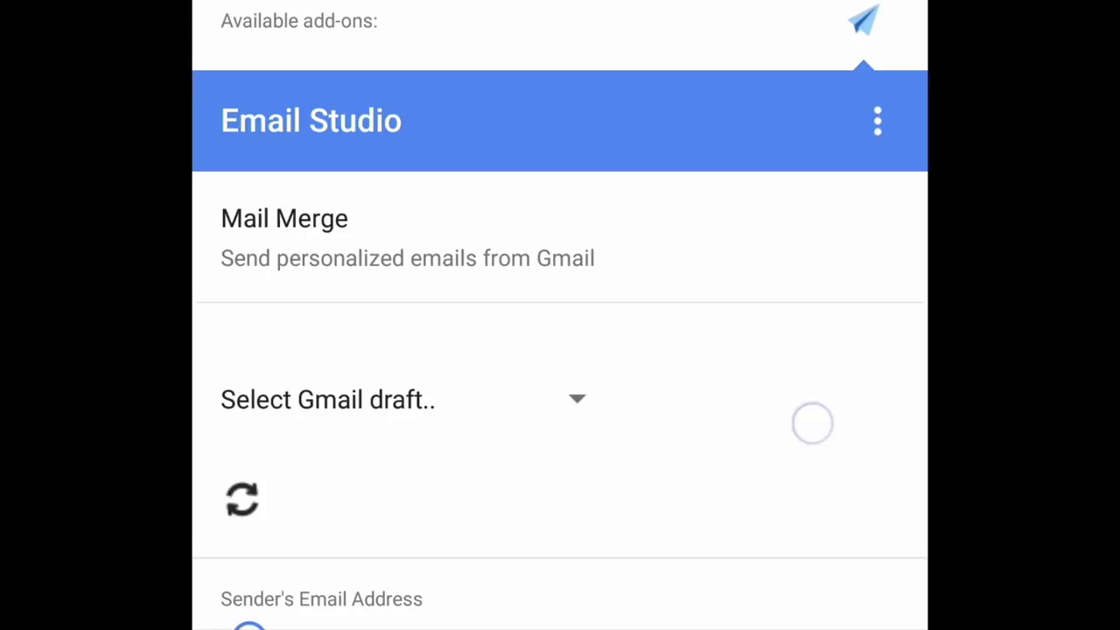
pyautogui.scroll(-3, 813, 414)
pyautogui.scroll(-3, 819, 418)
pyautogui.scroll(-4, 832, 365)
pyautogui.scroll(-3, 830, 420)
pyautogui.scroll(4, 796, 323)
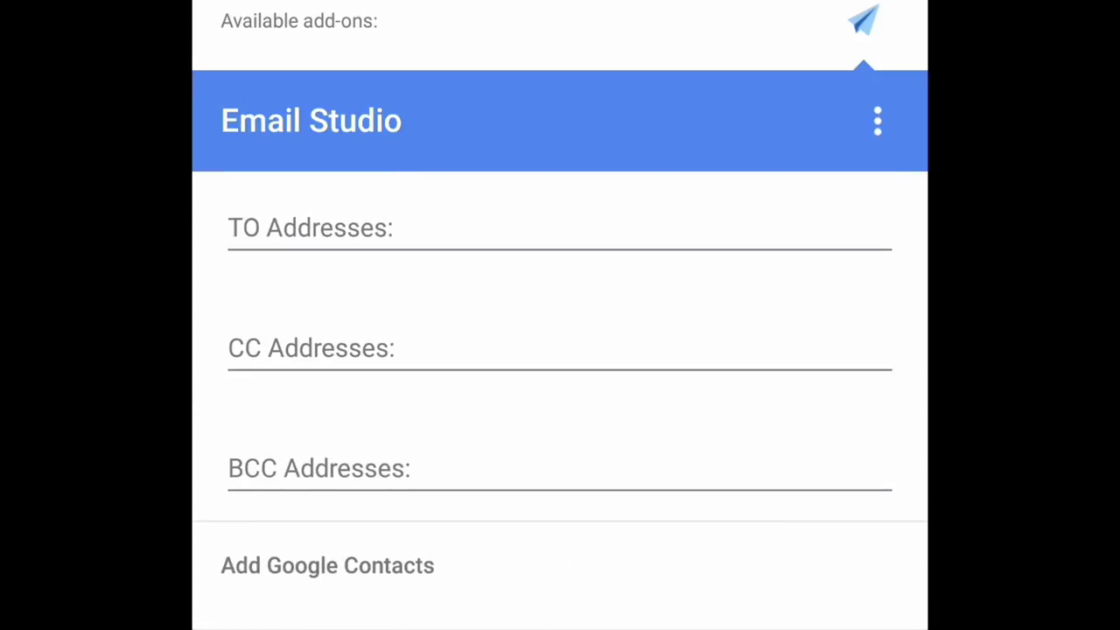